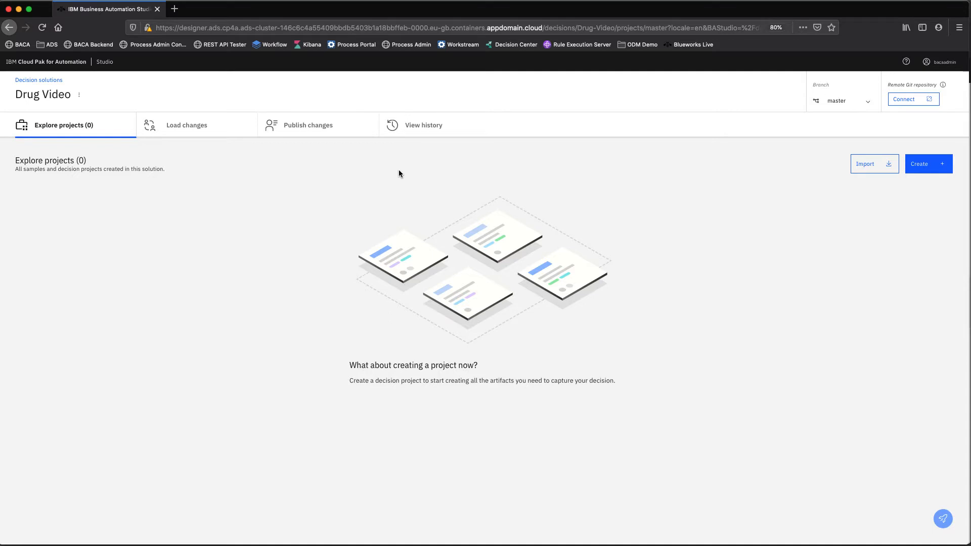
- Create a decision project named "Drug test" and choose its locale
{"action": "left_click", "coordinate": [914, 172]}
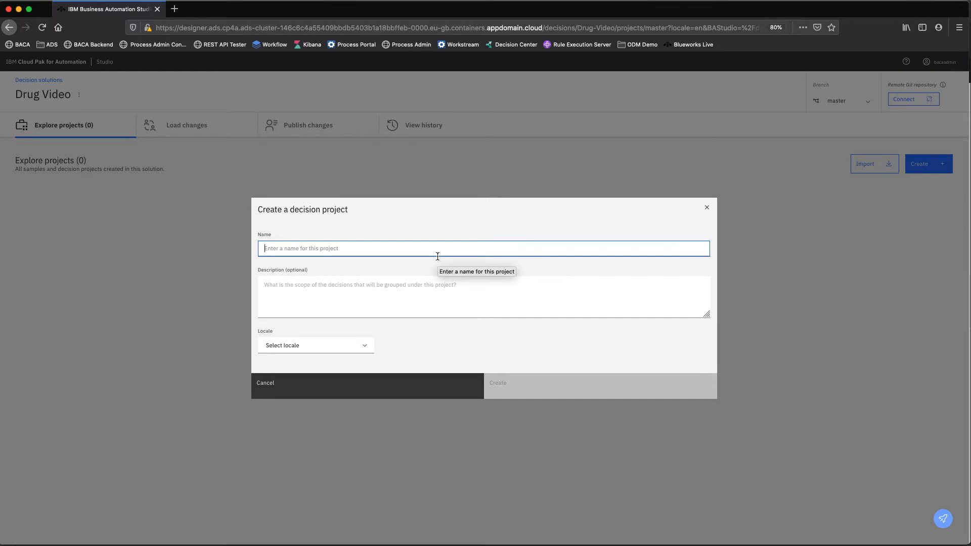
{"action": "type", "text": "Drug test"}
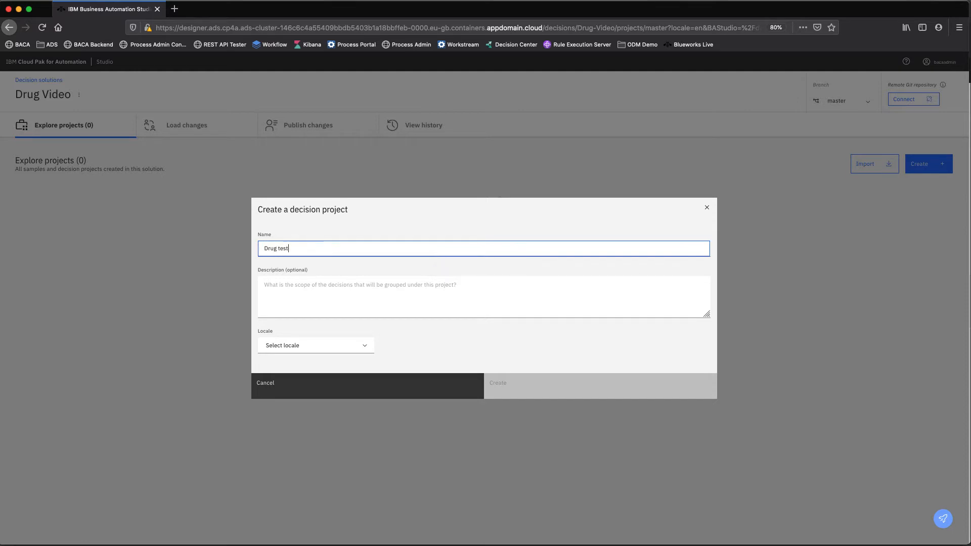
{"action": "left_click", "coordinate": [335, 348]}
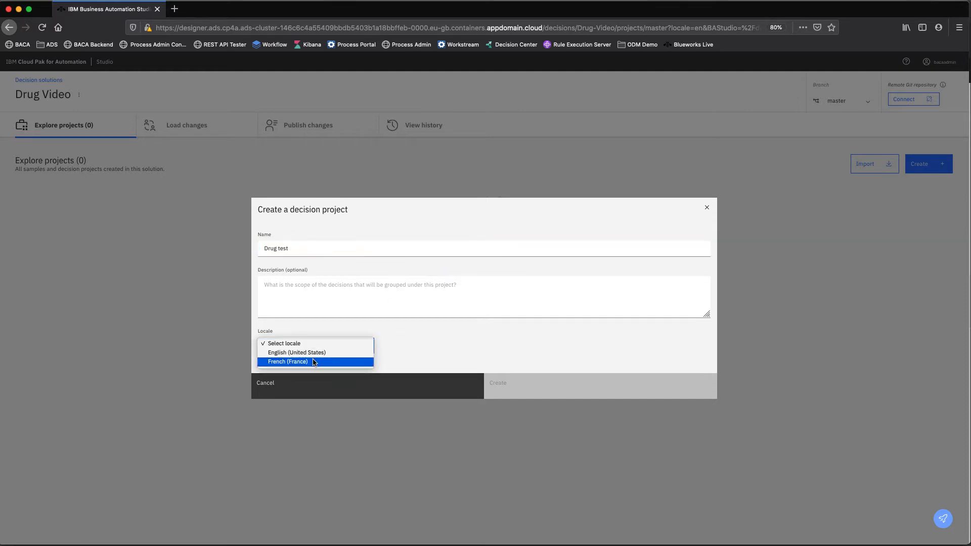
{"action": "left_click", "coordinate": [313, 354]}
{"action": "left_click", "coordinate": [543, 389]}
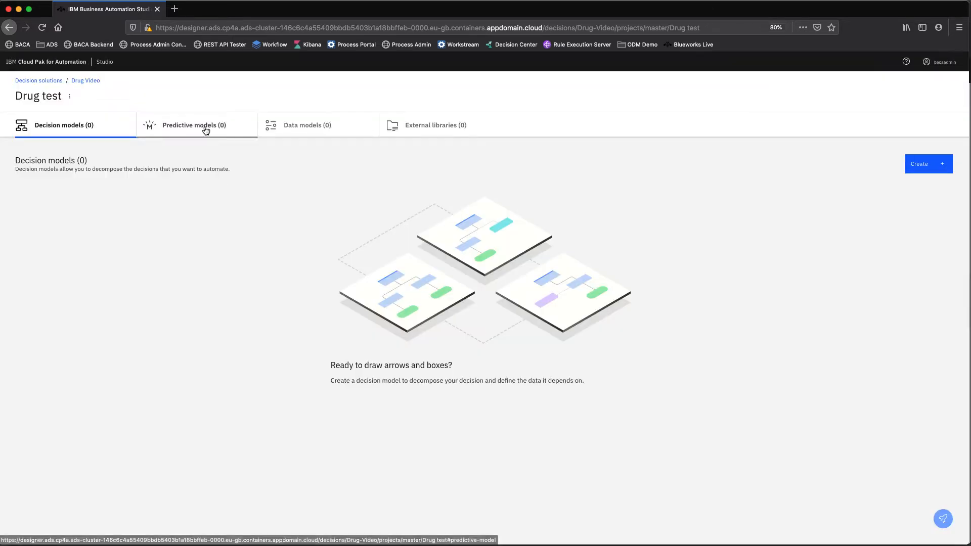
- Start a new predictive model and begin setting up a new machine learning provider
{"action": "left_click", "coordinate": [197, 132]}
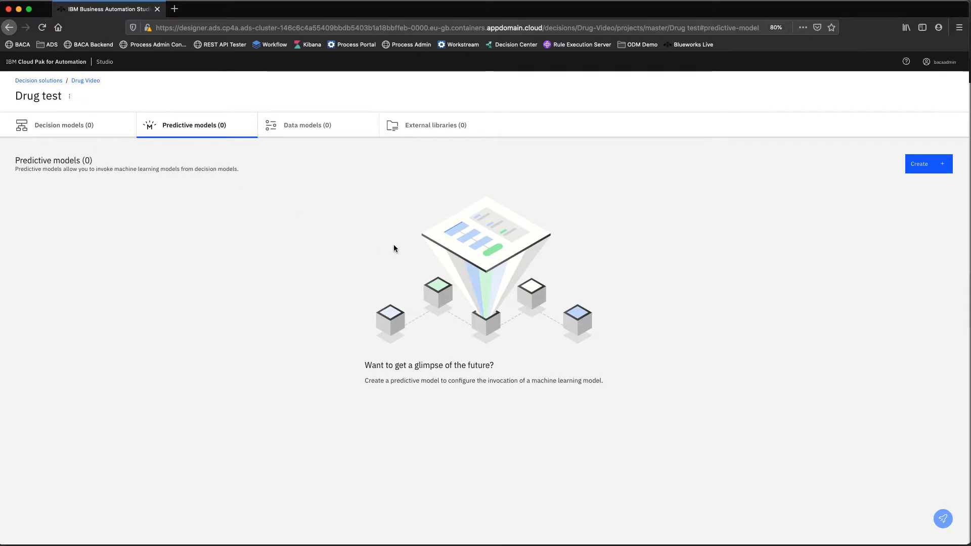
{"action": "left_click", "coordinate": [920, 163]}
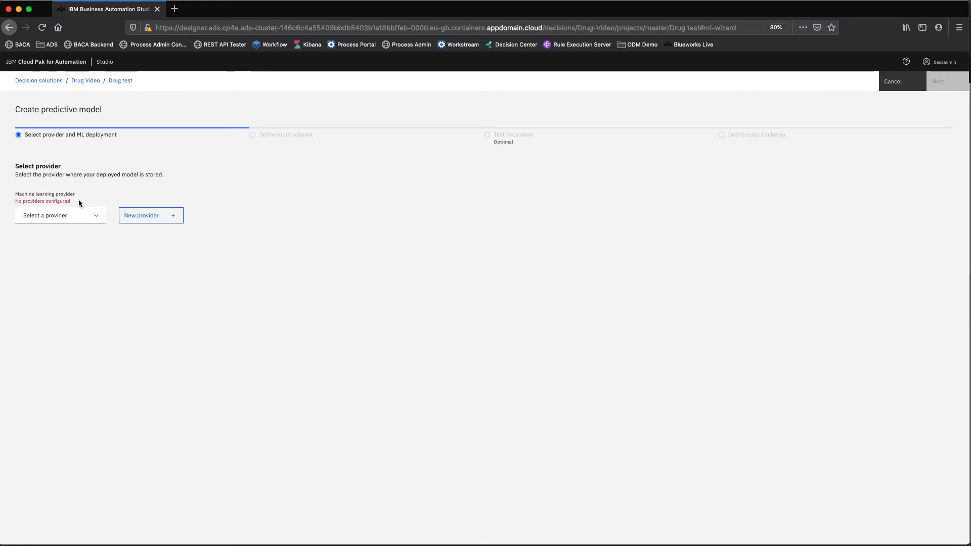
{"action": "left_click", "coordinate": [155, 220]}
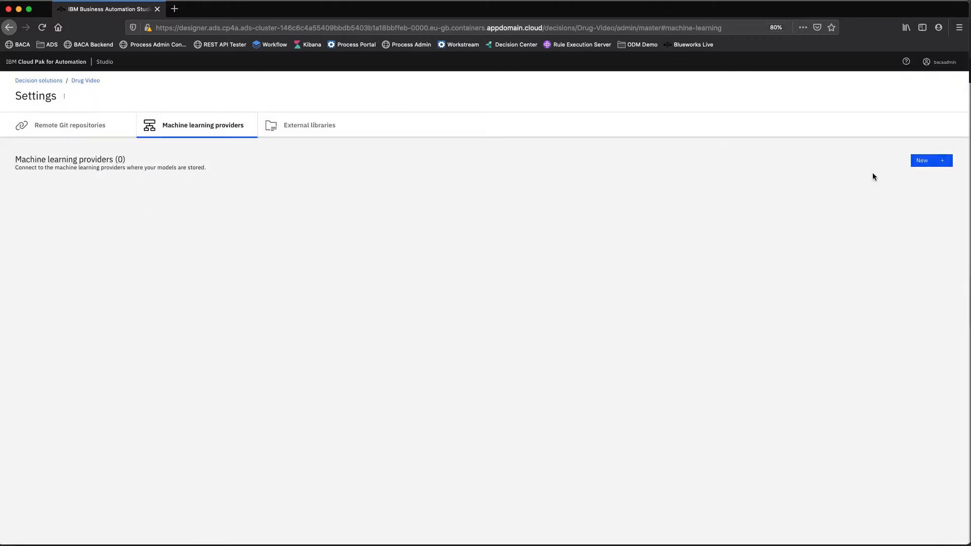
{"action": "left_click", "coordinate": [926, 161]}
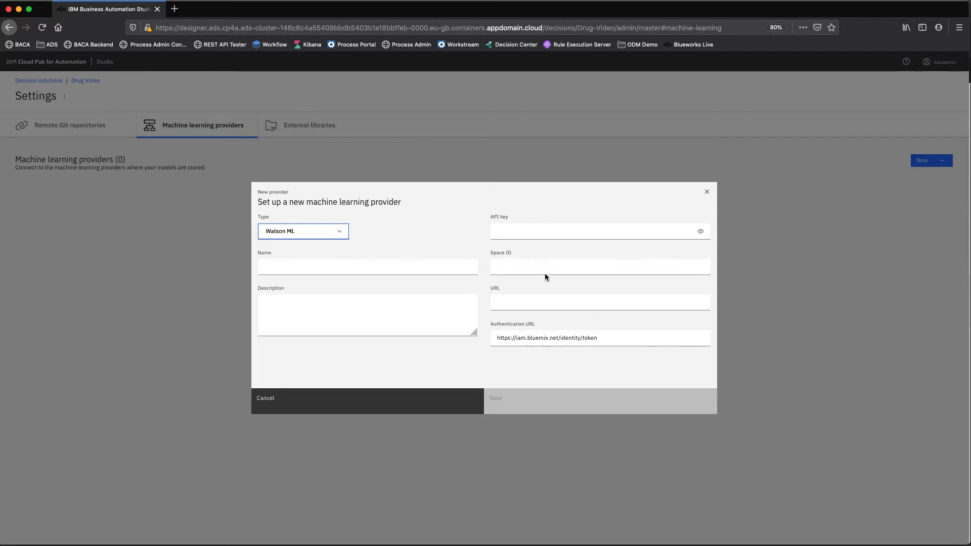
- Name the Watson ML provider "Drug Demo ML Service"
{"action": "left_click", "coordinate": [306, 267]}
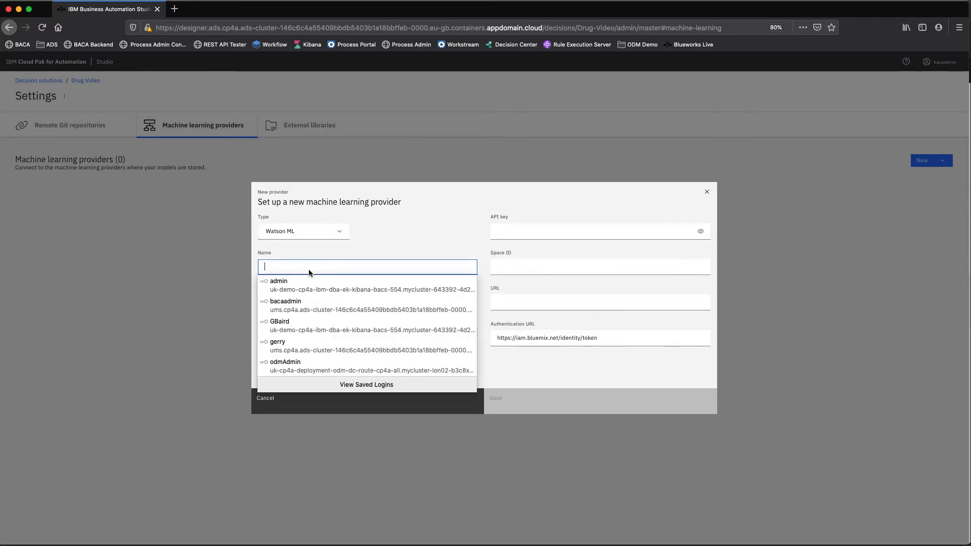
{"action": "type", "text": "Dr"}
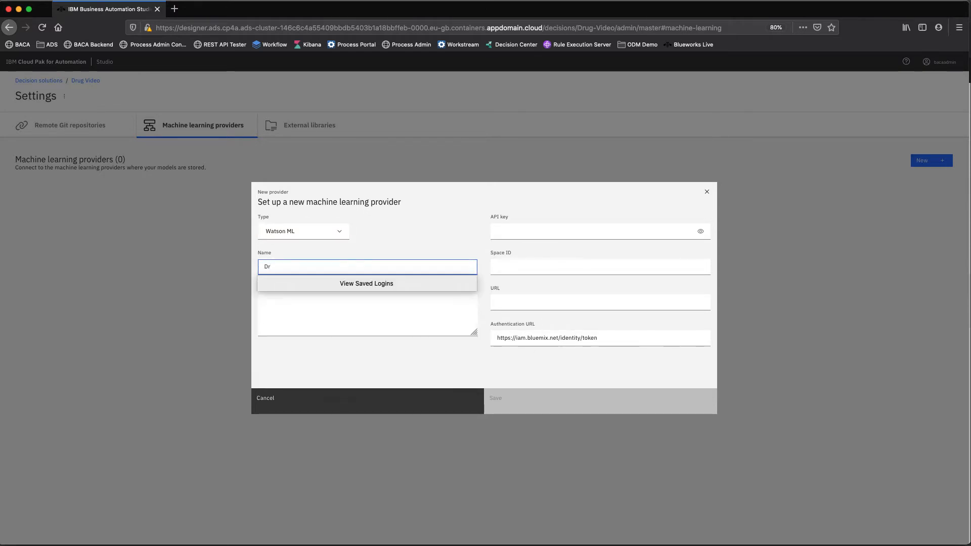
{"action": "type", "text": "ug Demo ML Service"}
{"action": "left_click", "coordinate": [578, 204]}
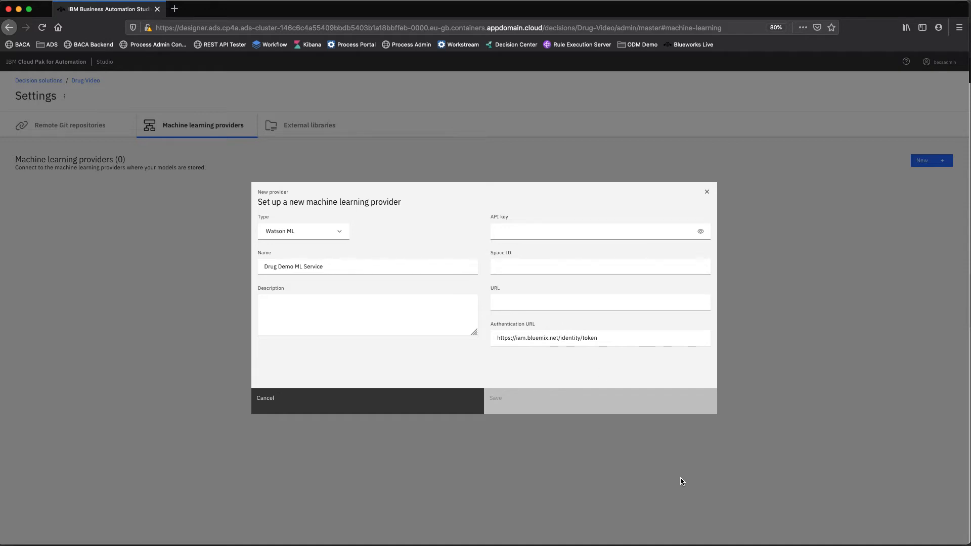
- Switch to the IBM Cloud dashboard and open the API keys page under Access (IAM)
{"action": "key", "text": "super+Tab"}
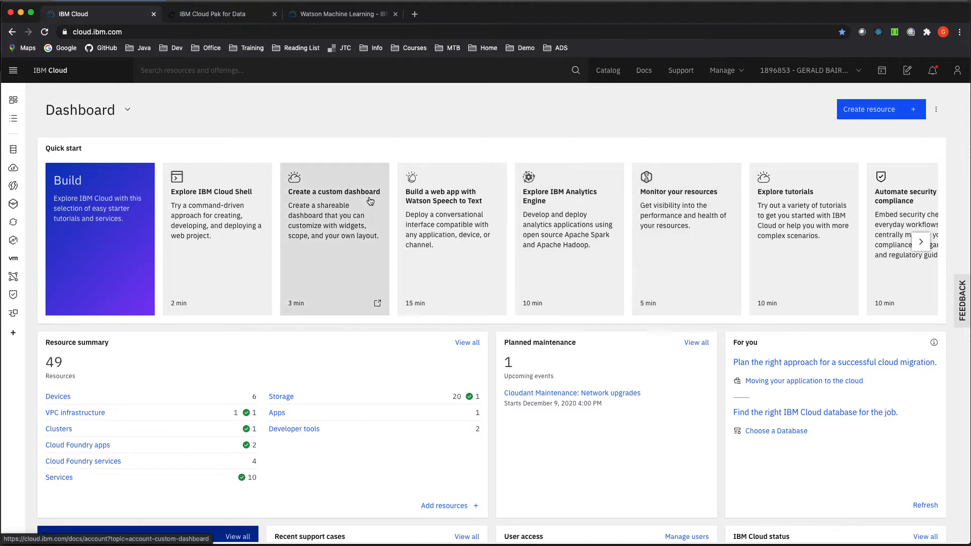
{"action": "left_click", "coordinate": [722, 73]}
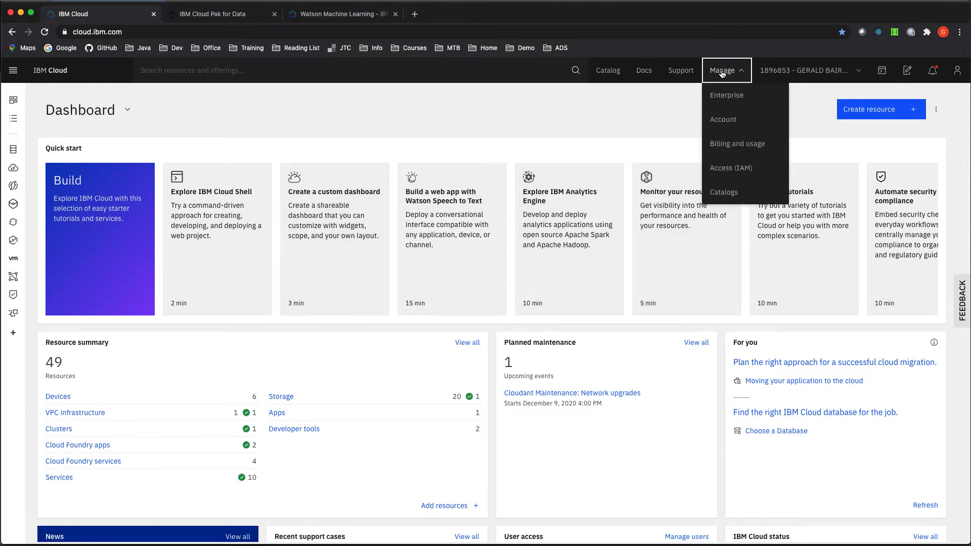
{"action": "left_click", "coordinate": [729, 169]}
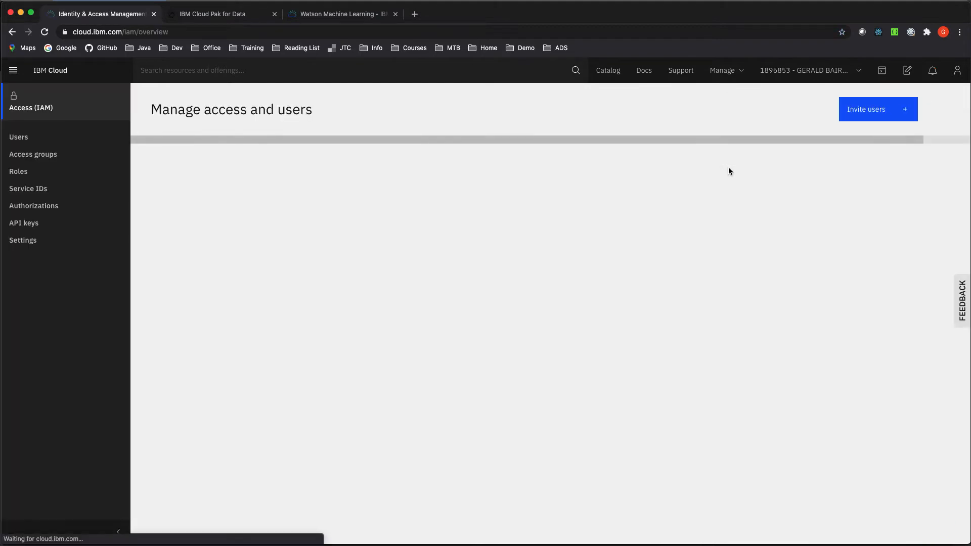
{"action": "left_click", "coordinate": [23, 223]}
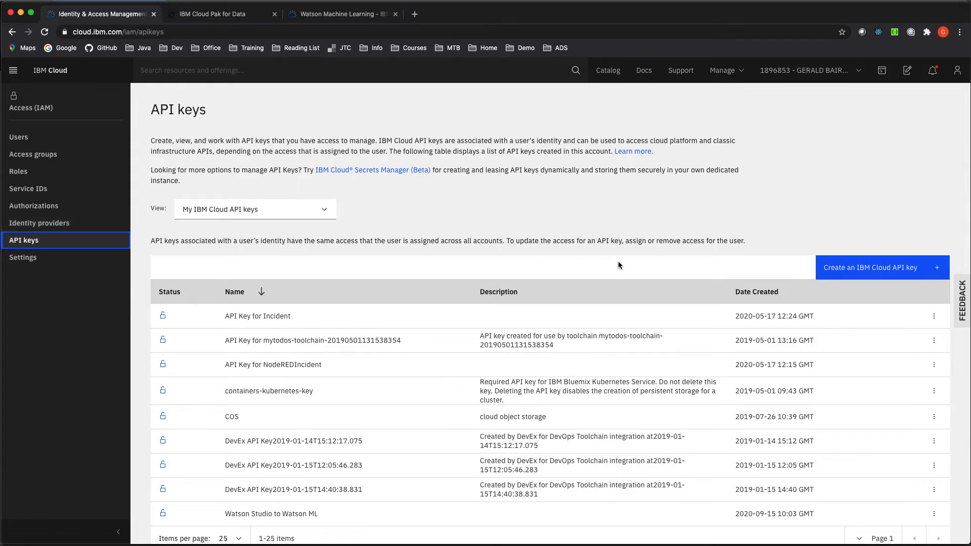
- Create an IBM Cloud API key named "Drug Demo ADS to Watson ML"
{"action": "left_click", "coordinate": [871, 273]}
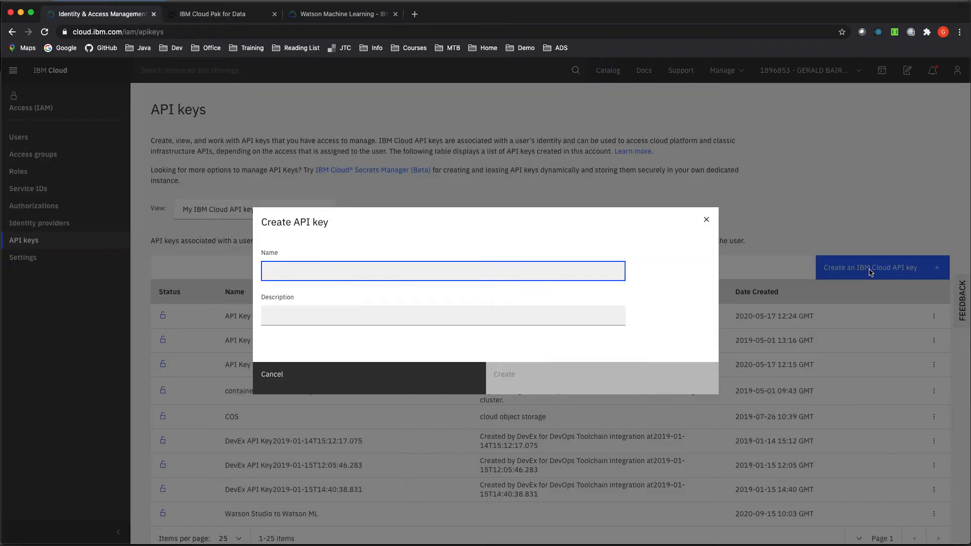
{"action": "type", "text": "Drug De"}
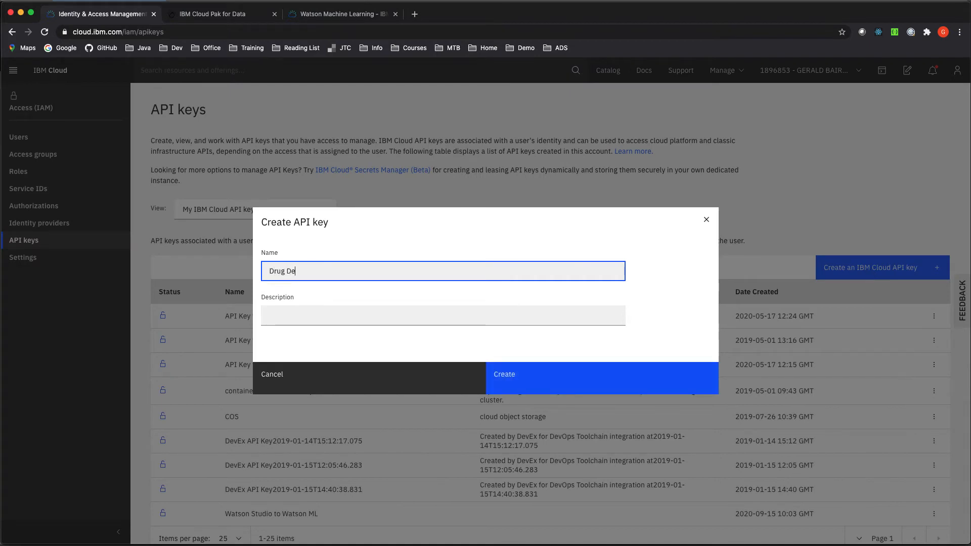
{"action": "type", "text": "mo ADS to WA"}
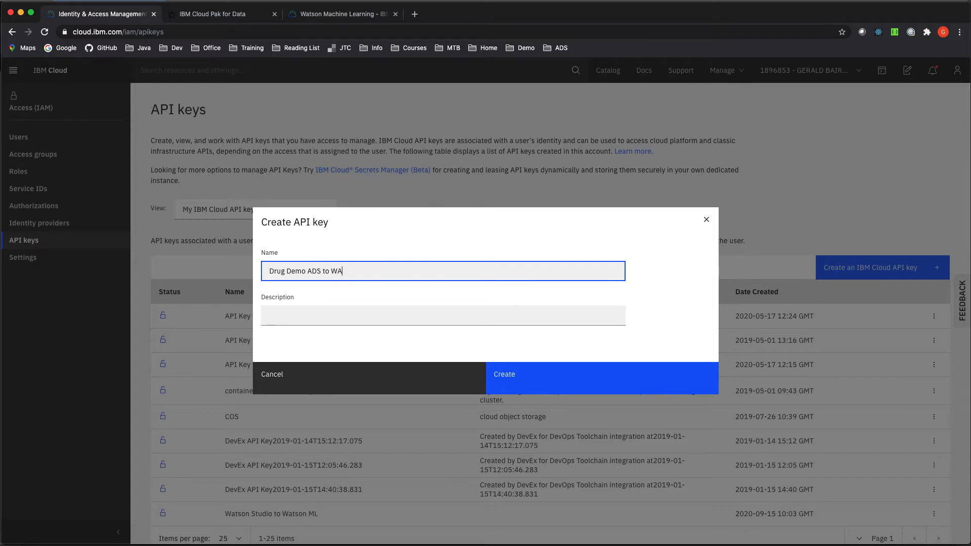
{"action": "type", "text": "tson ML"}
{"action": "left_click", "coordinate": [538, 374]}
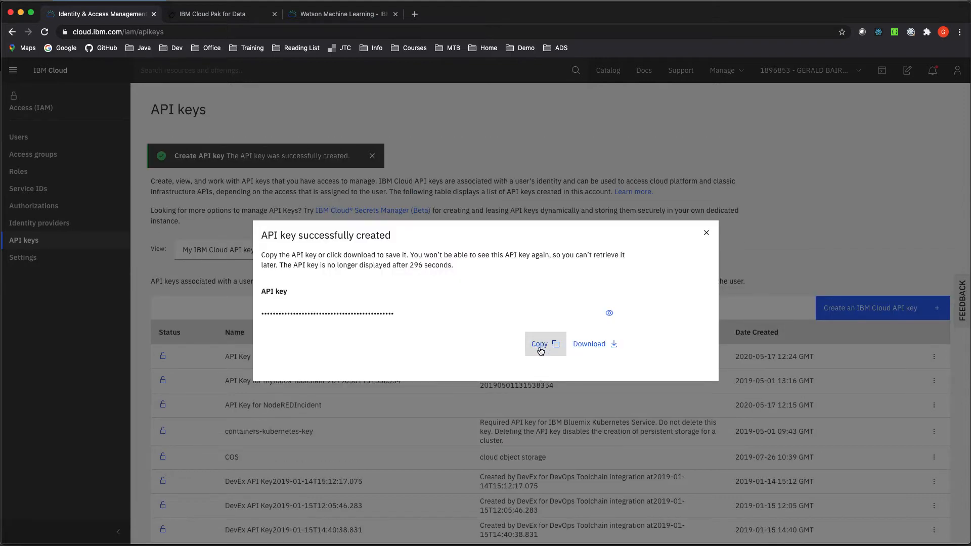
- Copy the new API key and paste it into the provider's API key field
{"action": "left_click", "coordinate": [541, 349]}
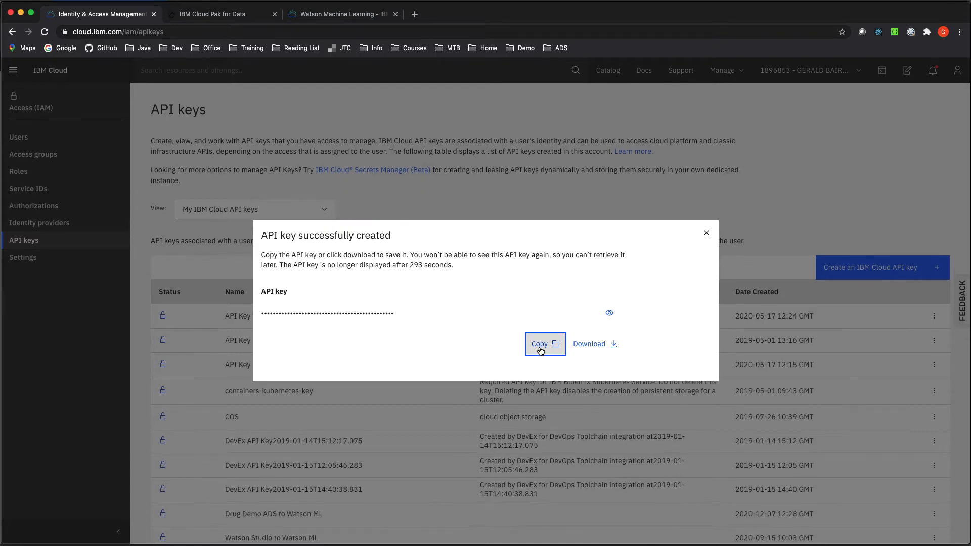
{"action": "left_click", "coordinate": [707, 234]}
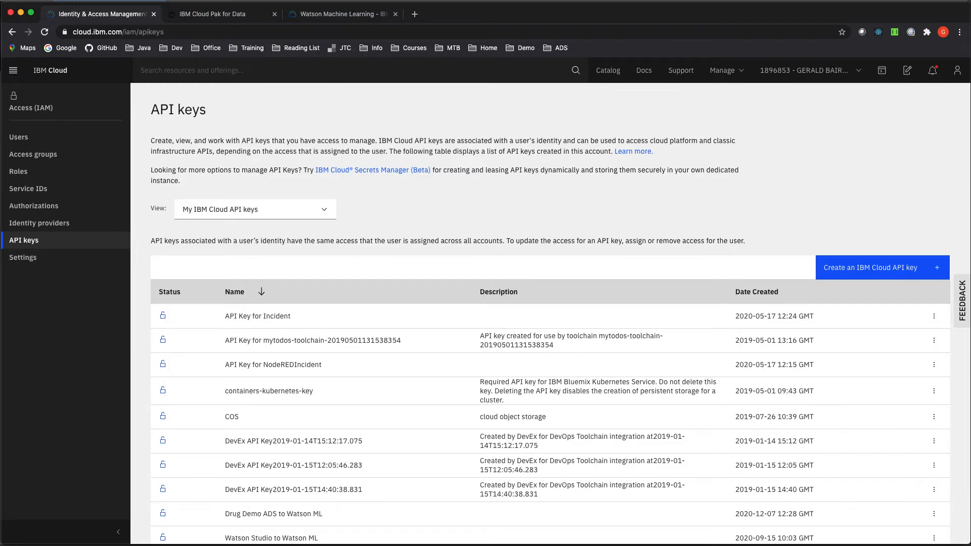
{"action": "key", "text": "super+Tab"}
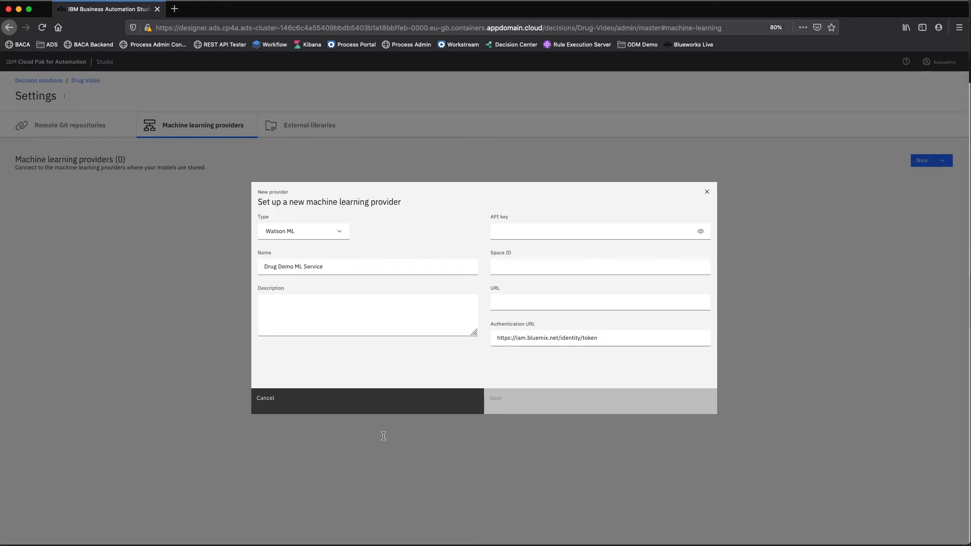
{"action": "left_click", "coordinate": [544, 232]}
{"action": "key", "text": "super+v"}
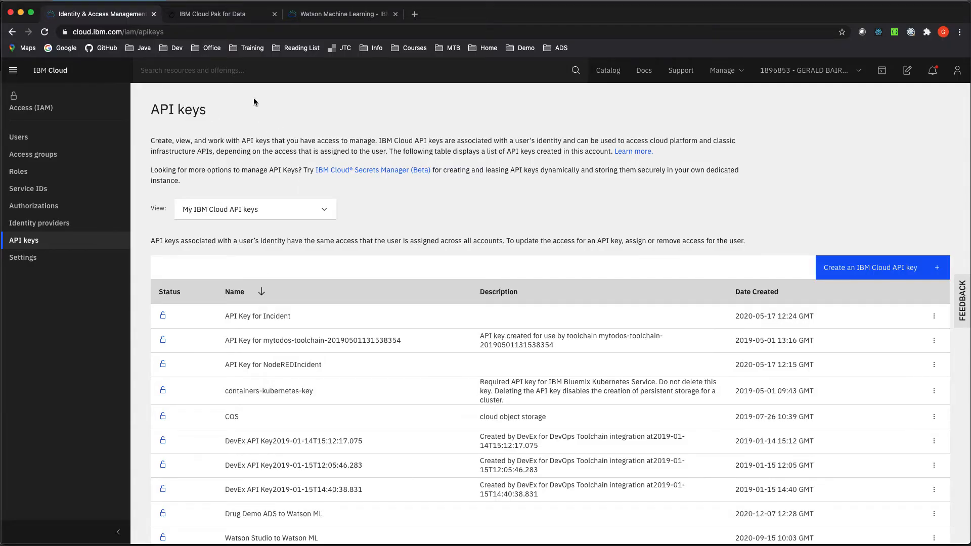
- Open the Drug Deployment Space settings in IBM Cloud Pak for Data and copy its Space ID
{"action": "left_click", "coordinate": [207, 15]}
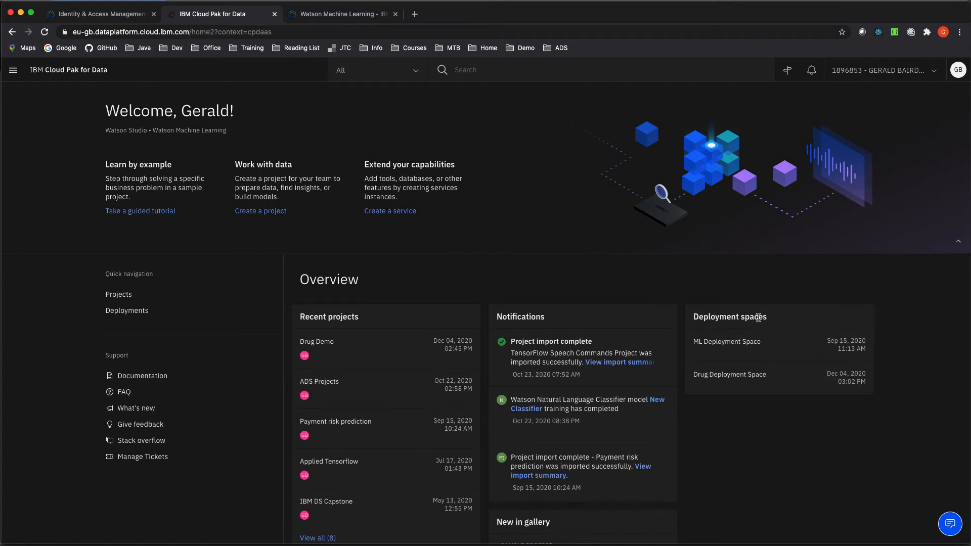
{"action": "left_click", "coordinate": [12, 74]}
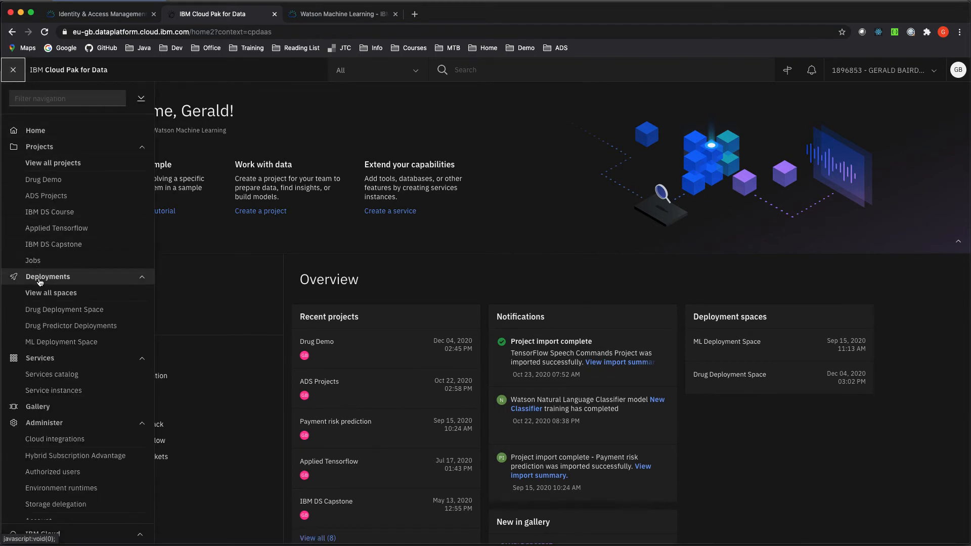
{"action": "left_click", "coordinate": [68, 310]}
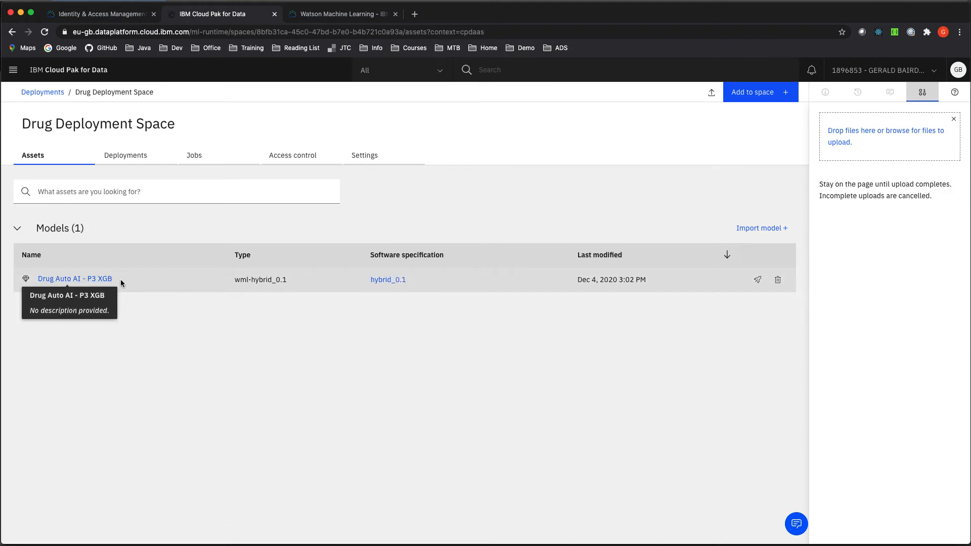
{"action": "left_click", "coordinate": [146, 159]}
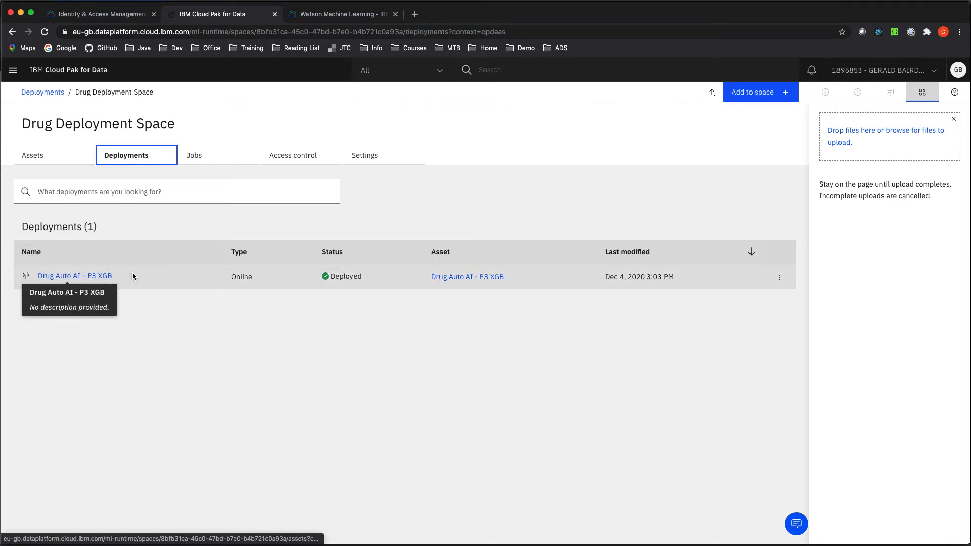
{"action": "left_click", "coordinate": [365, 159]}
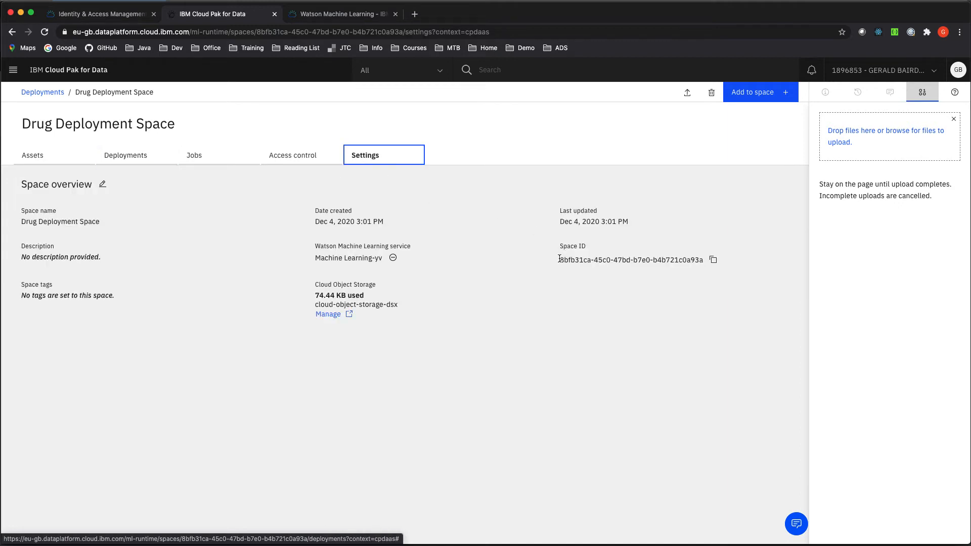
{"action": "left_click", "coordinate": [713, 261]}
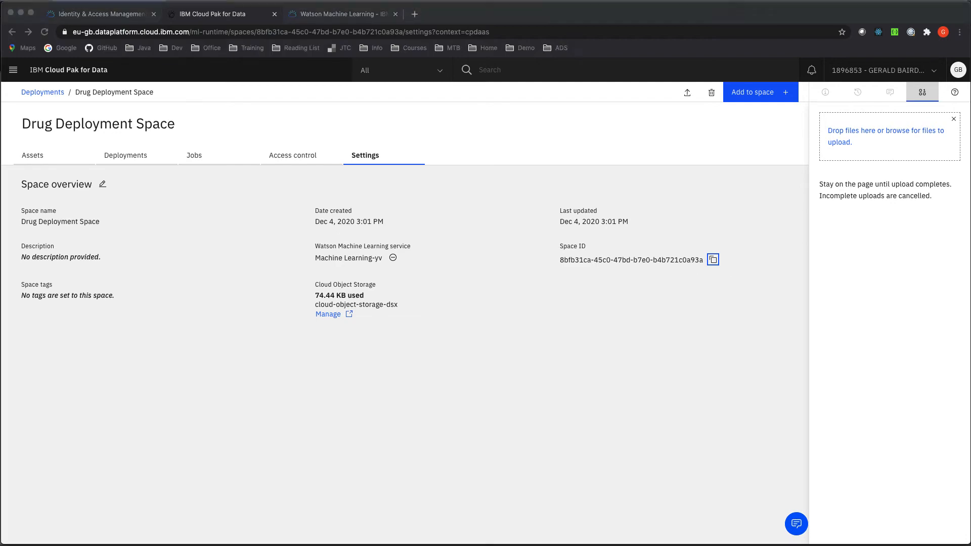
- Paste the Space ID into the provider's Space ID field and move to the URL field
{"action": "key", "text": "super+Tab"}
{"action": "left_click", "coordinate": [522, 266]}
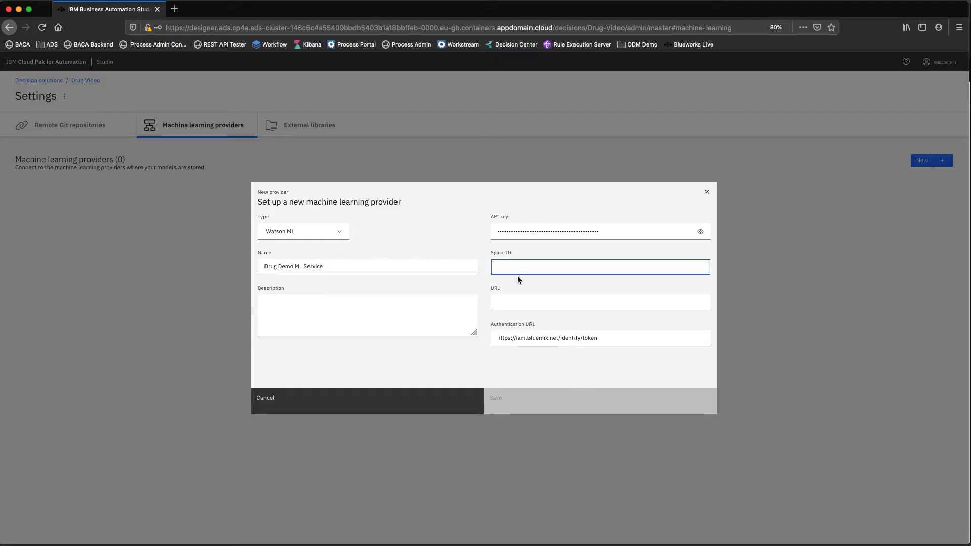
{"action": "key", "text": "super+v"}
{"action": "left_click", "coordinate": [503, 305]}
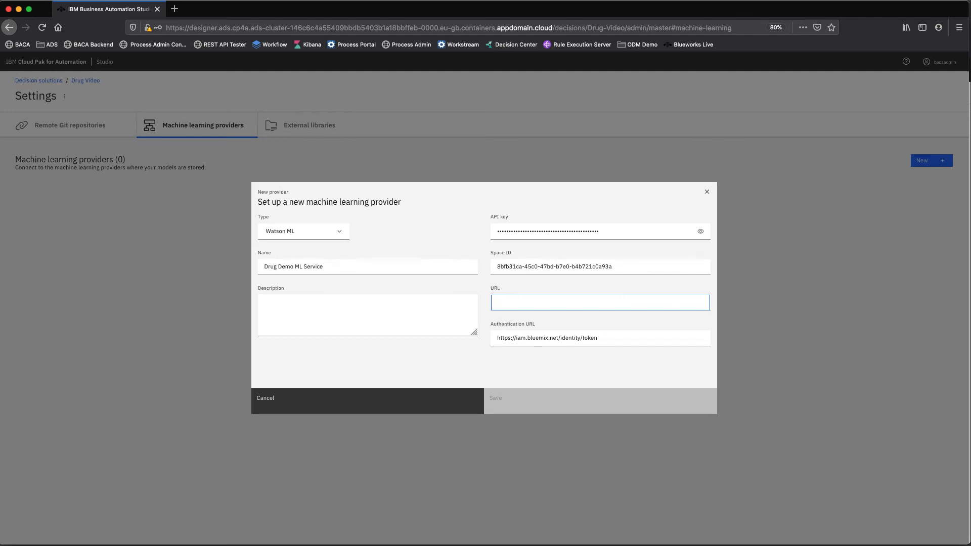
{"action": "key", "text": "super+Tab"}
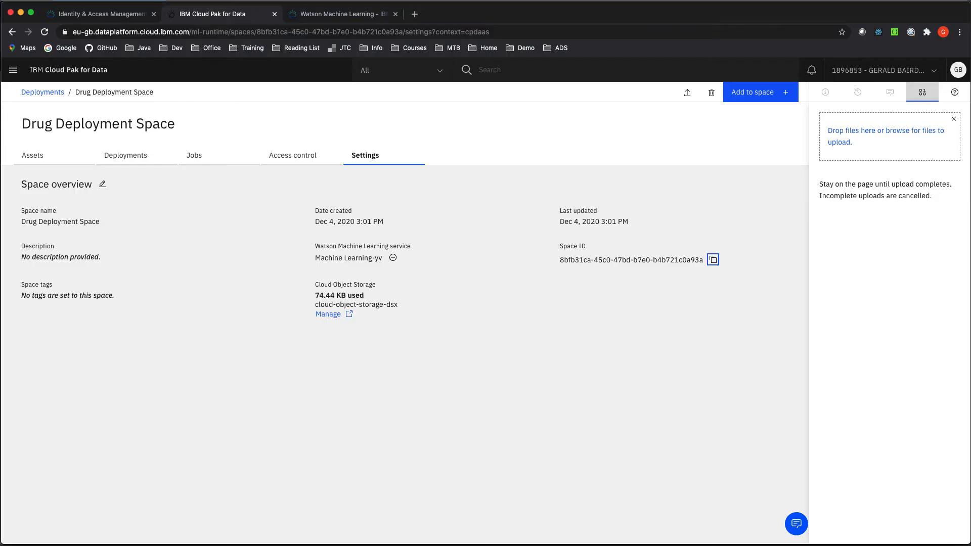
{"action": "left_click", "coordinate": [338, 15]}
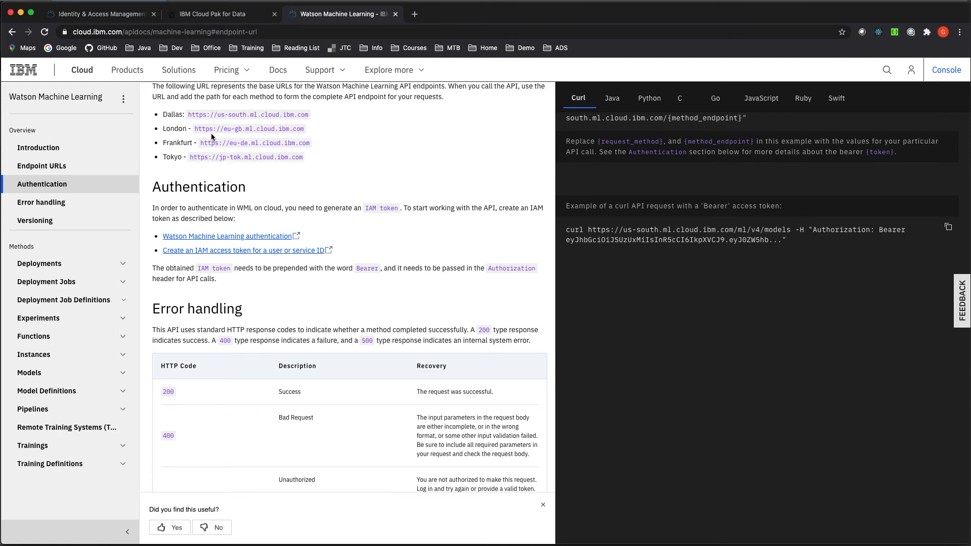
{"action": "left_click_drag", "start_coordinate": [306, 129], "coordinate": [196, 130]}
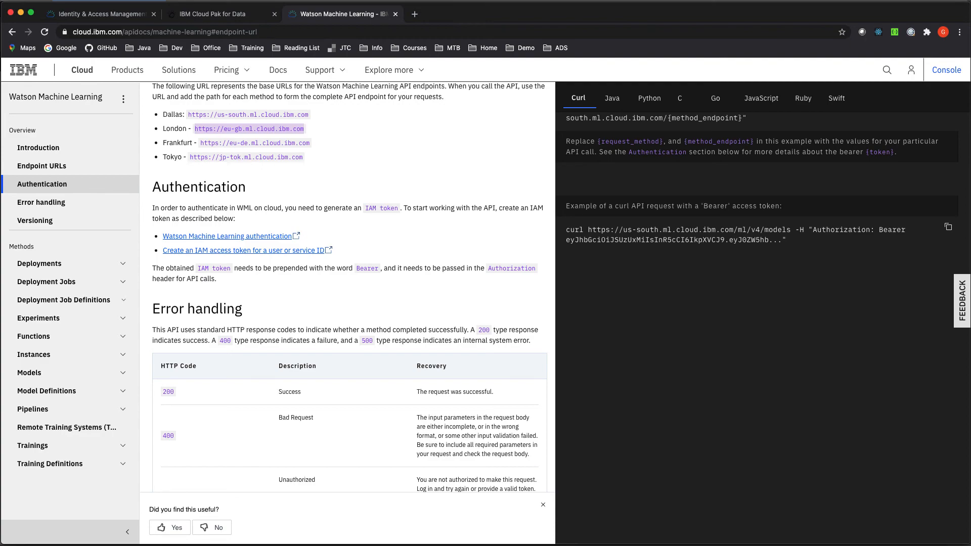
{"action": "key", "text": "super+Tab"}
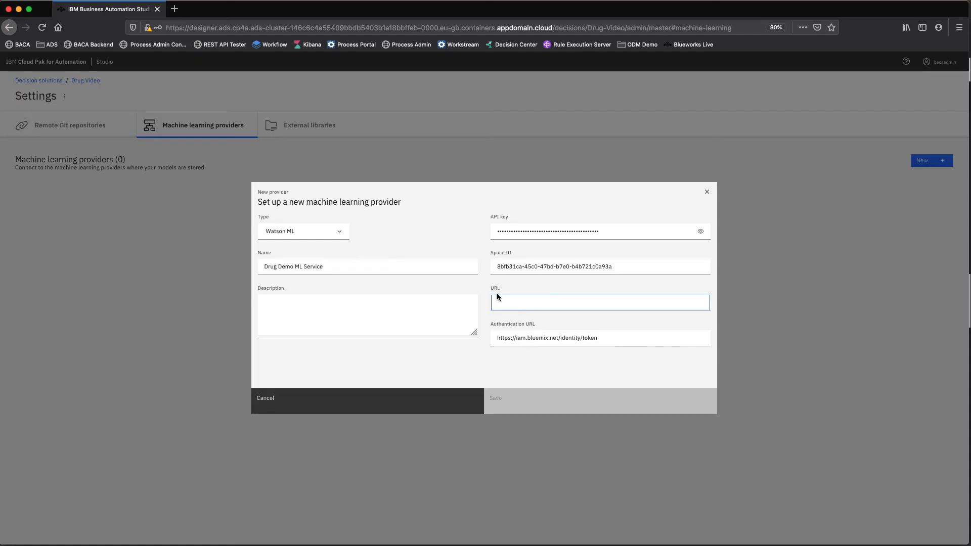
{"action": "key", "text": "super+v"}
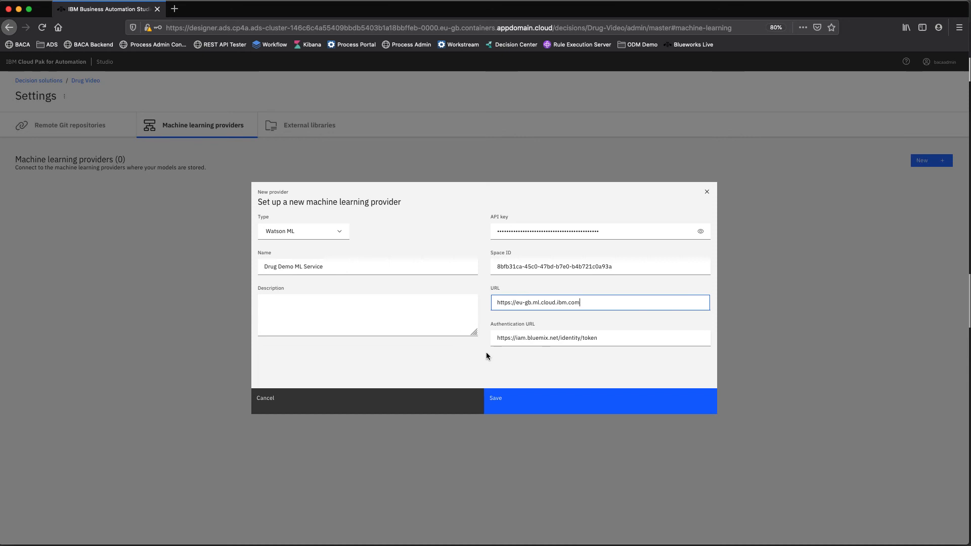
{"action": "left_click", "coordinate": [506, 406]}
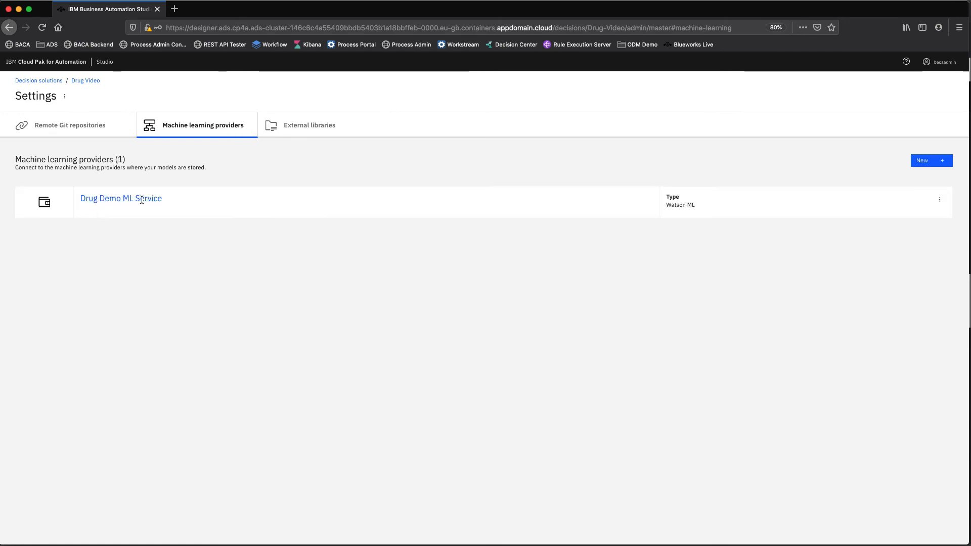
- Open the Drug test project and start creating a new predictive model
{"action": "left_click", "coordinate": [86, 80]}
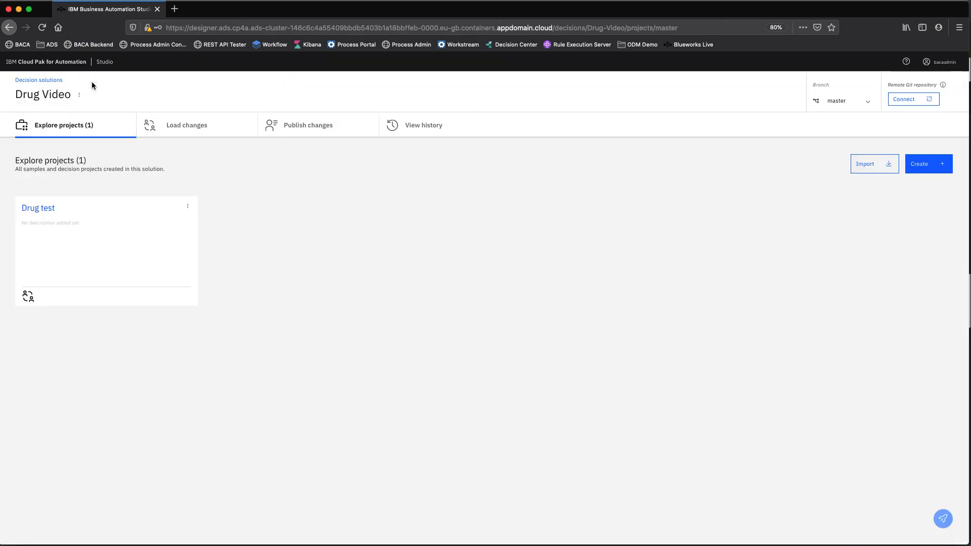
{"action": "left_click", "coordinate": [38, 209]}
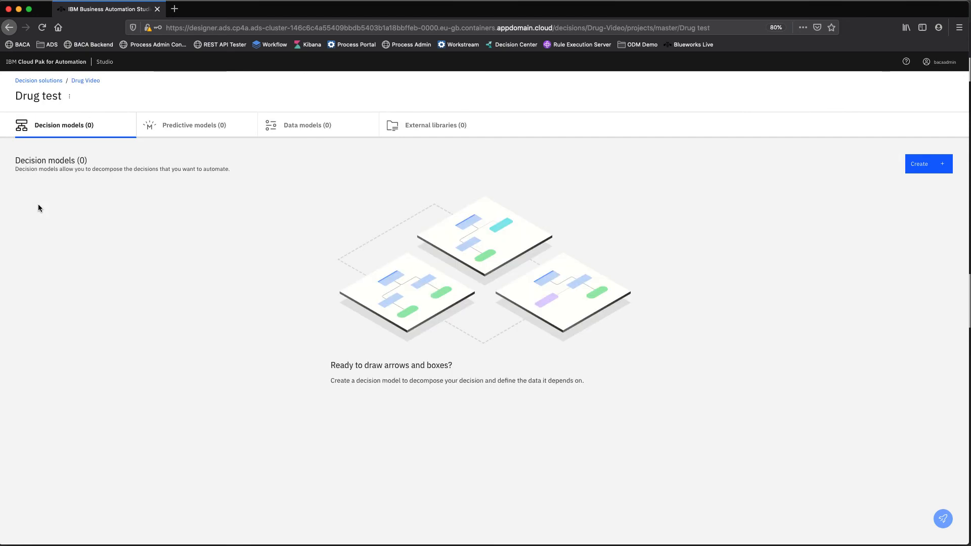
{"action": "left_click", "coordinate": [179, 125]}
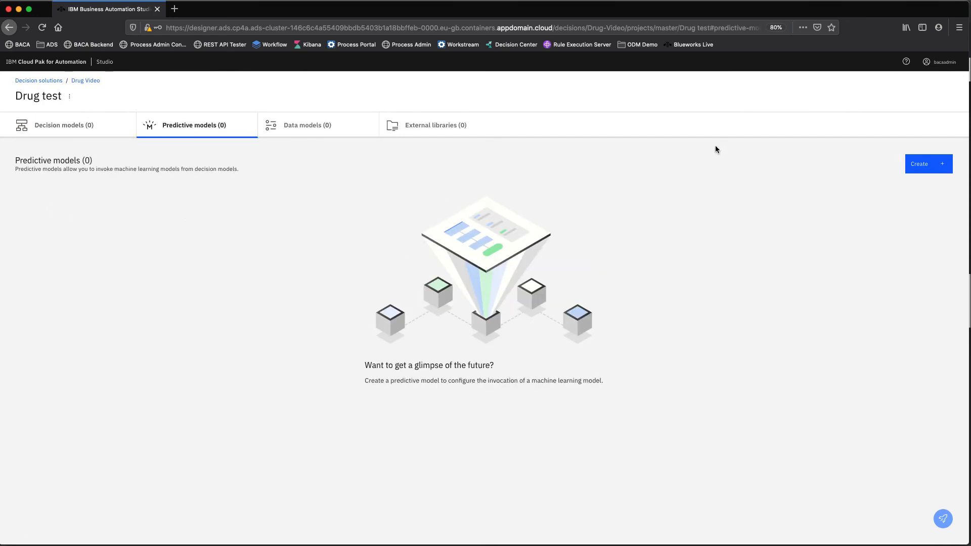
{"action": "left_click", "coordinate": [923, 165]}
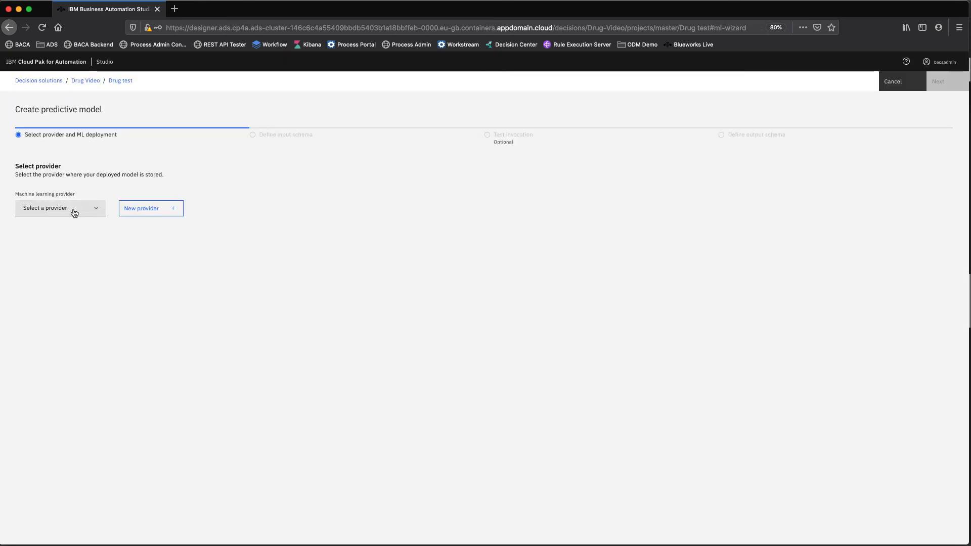
- Select the Drug Demo ML Service provider and choose the Drug Auto AI - P3 XGB deployment
{"action": "left_click", "coordinate": [74, 212]}
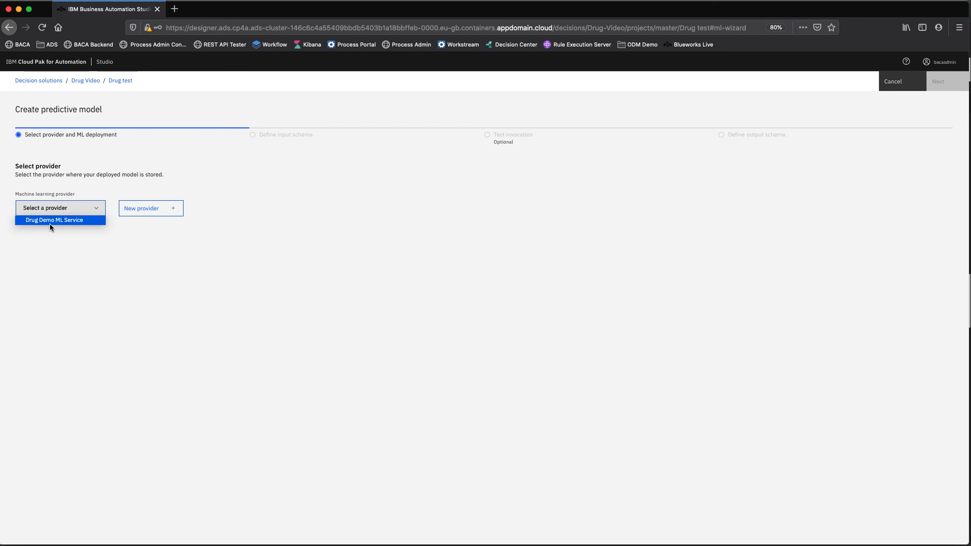
{"action": "left_click", "coordinate": [62, 221]}
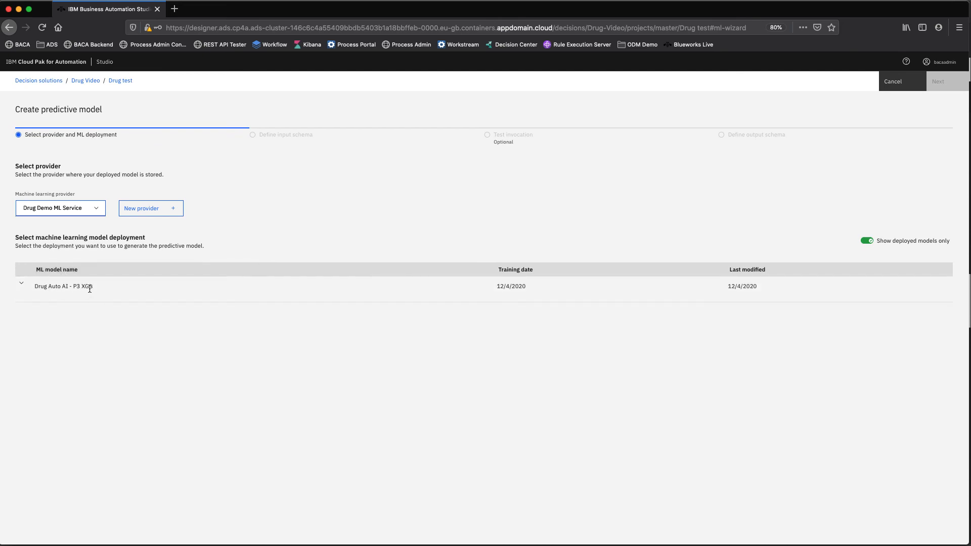
{"action": "left_click", "coordinate": [21, 284]}
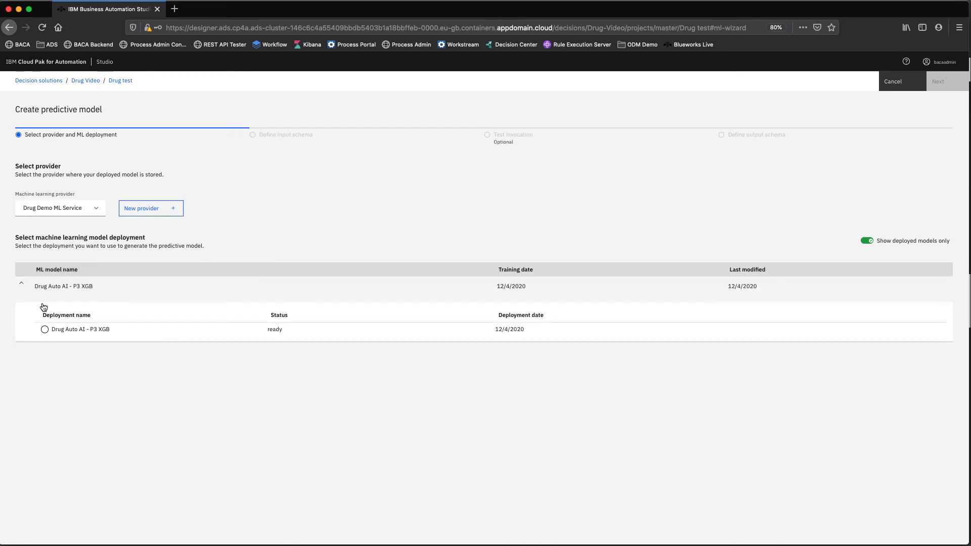
{"action": "left_click", "coordinate": [87, 333]}
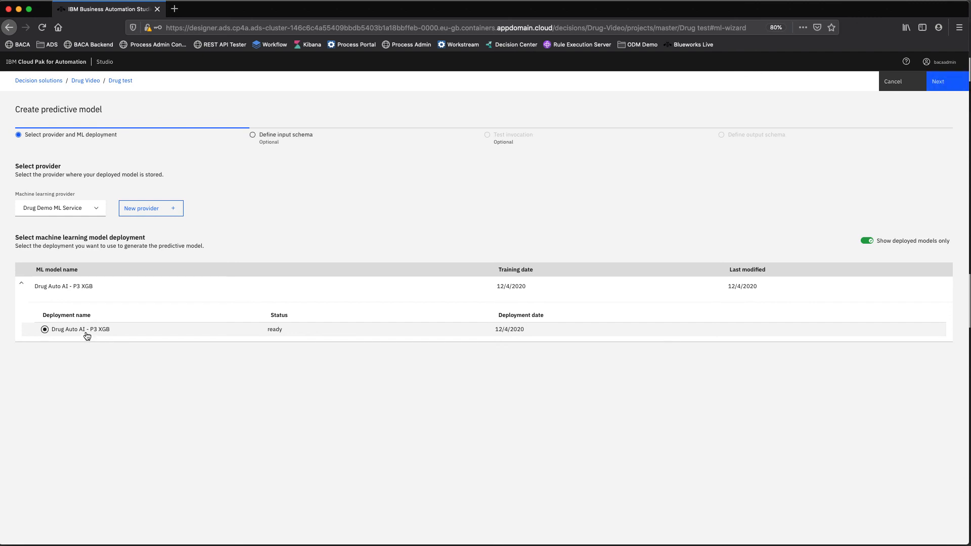